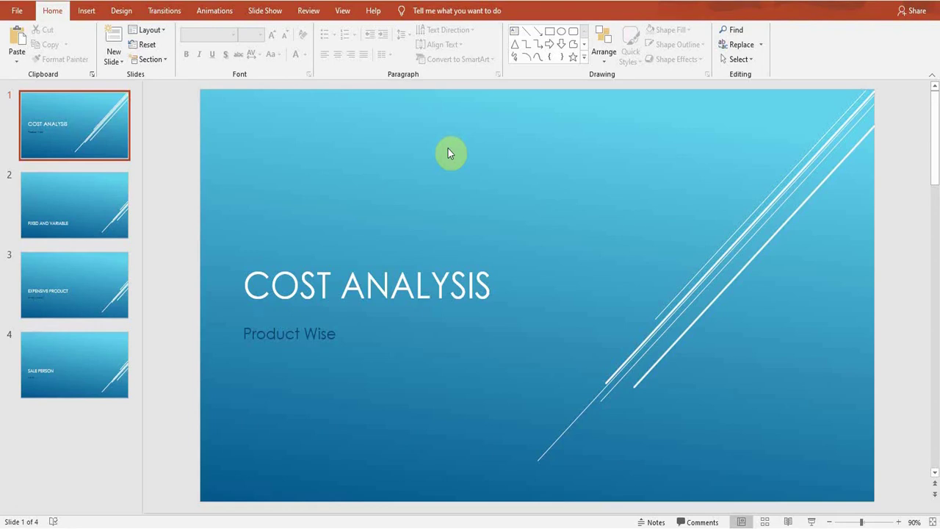
- Choose the Desktop file 'Uplifting and Inspiring Background Music' through Audio on My PC
click(87, 13)
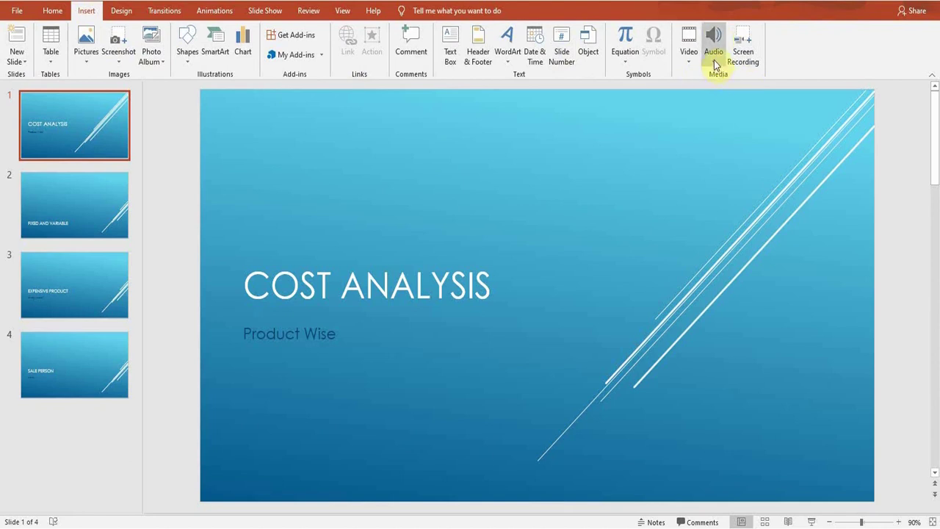
click(718, 66)
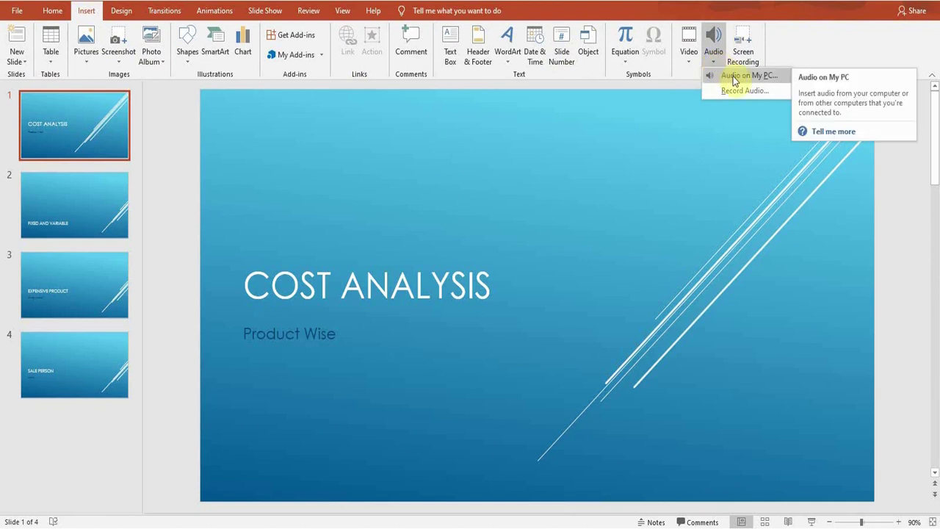
click(741, 77)
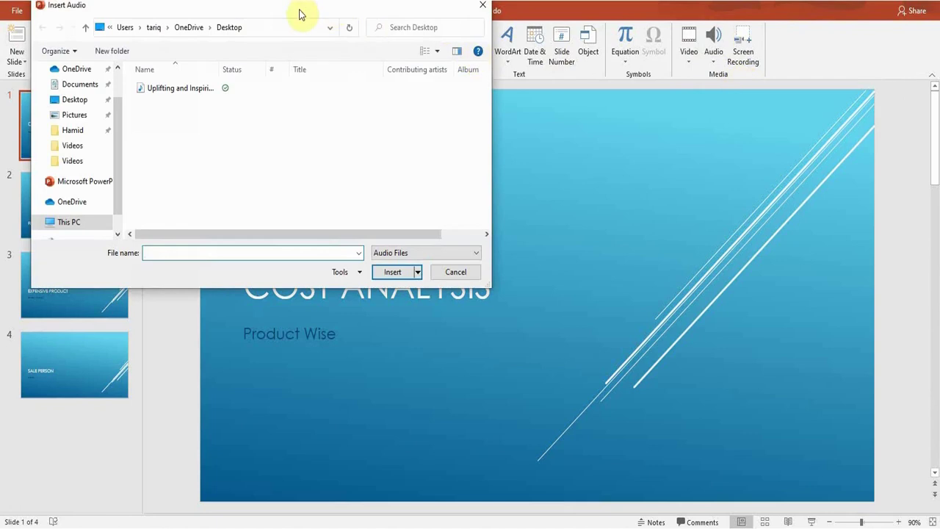
drag(299, 13, 369, 48)
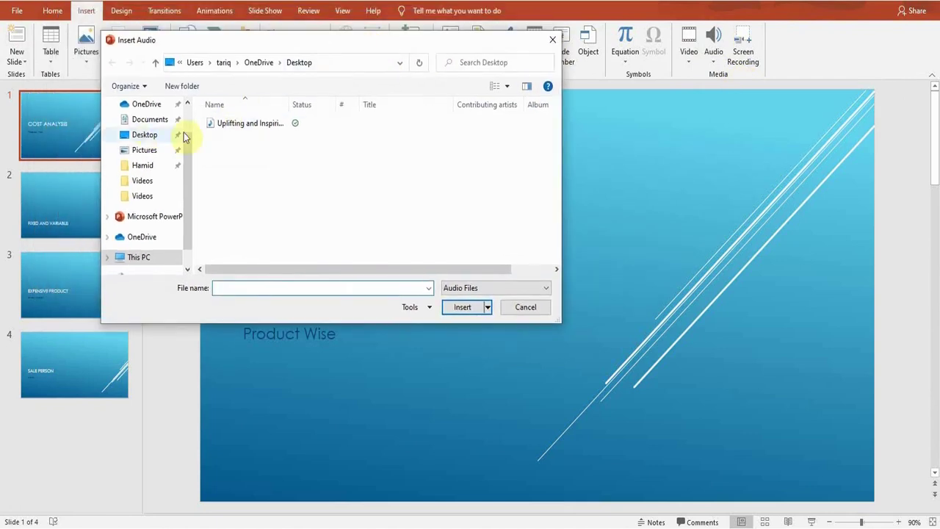
click(145, 135)
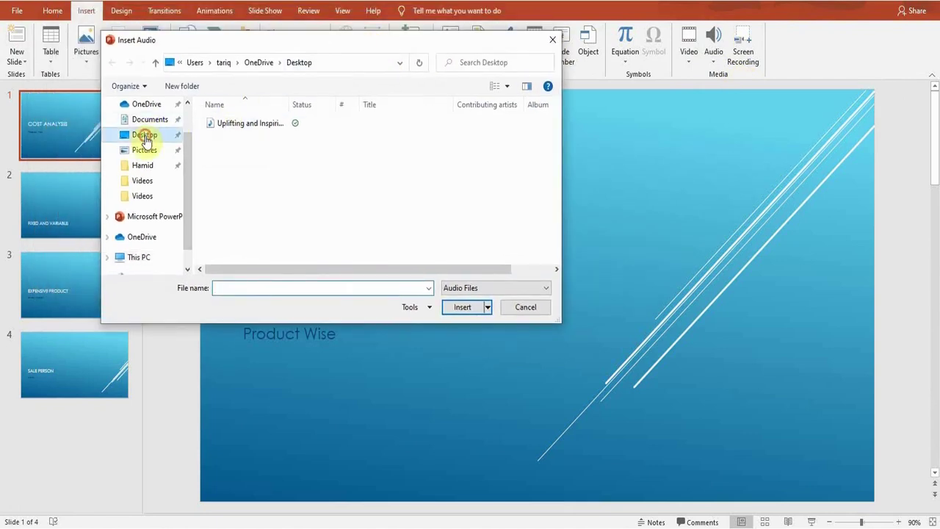
click(248, 127)
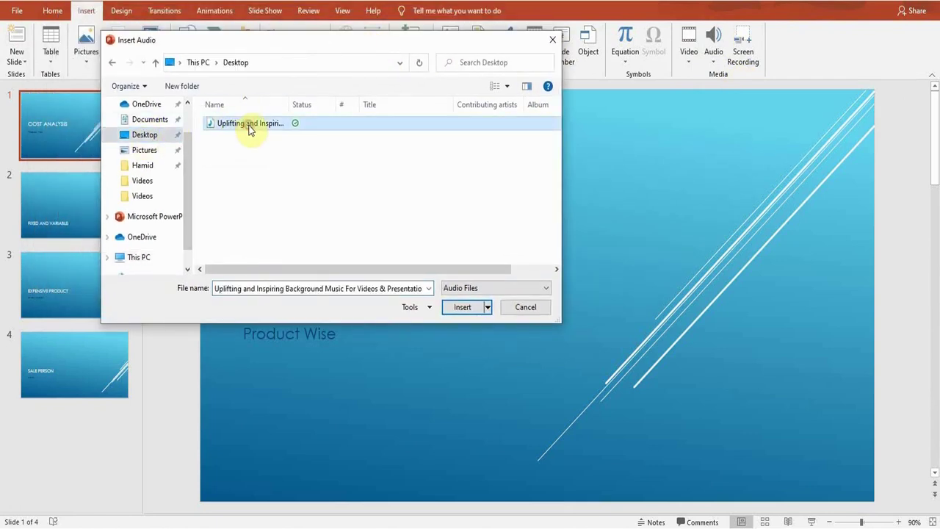
- Insert the music, move its speaker icon above the COST ANALYSIS title, and preview it
click(463, 307)
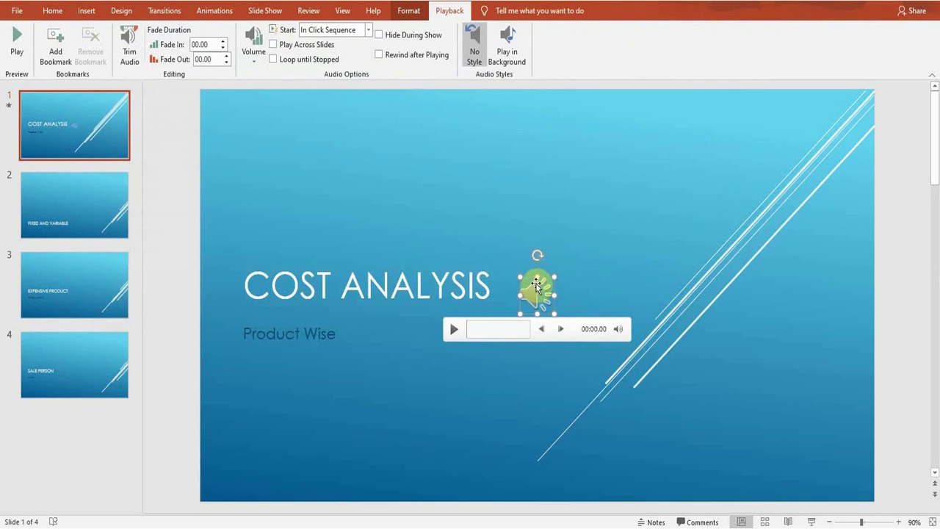
drag(538, 286, 305, 194)
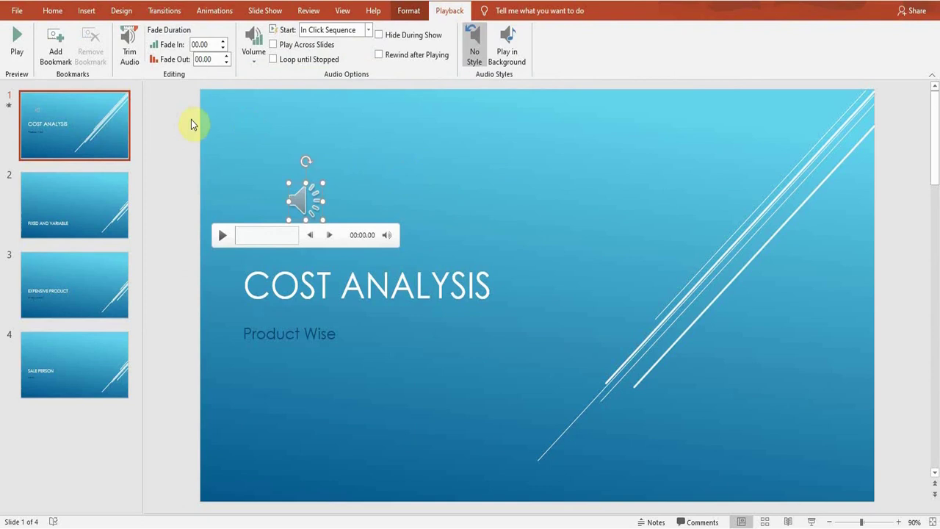
click(14, 46)
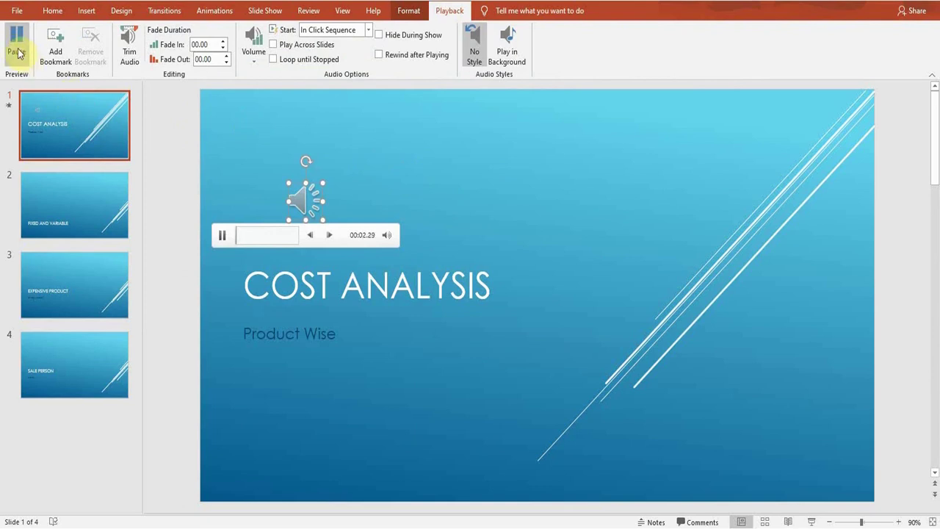
click(22, 56)
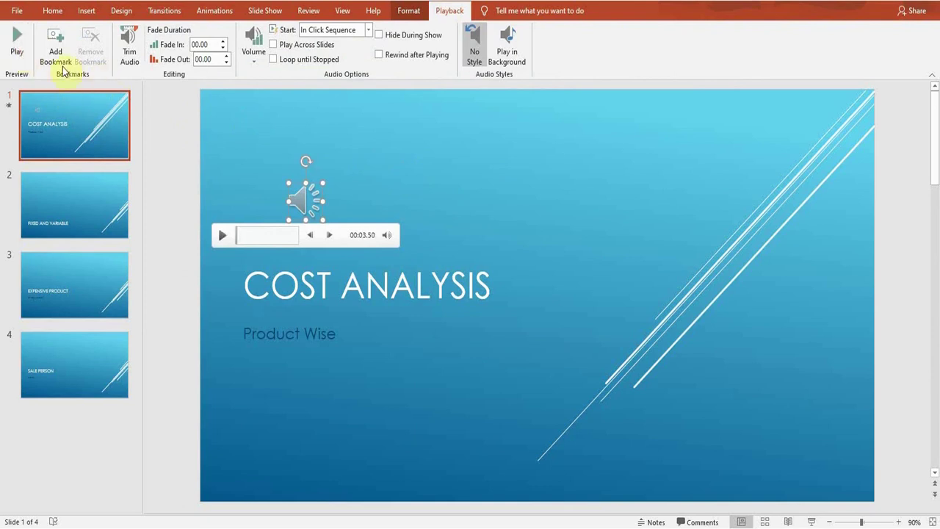
- Add a bookmark at 00:42.68, remove it again, and bring up Trim Audio
click(232, 205)
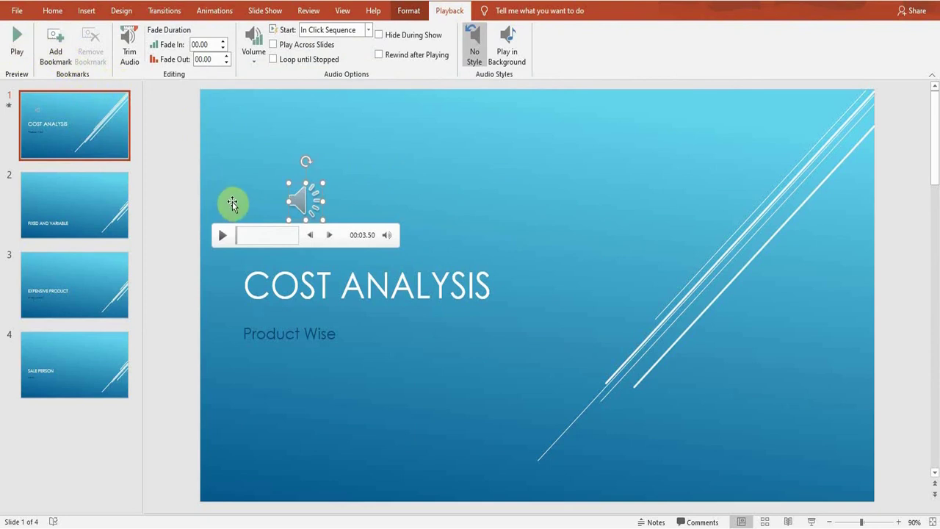
click(256, 233)
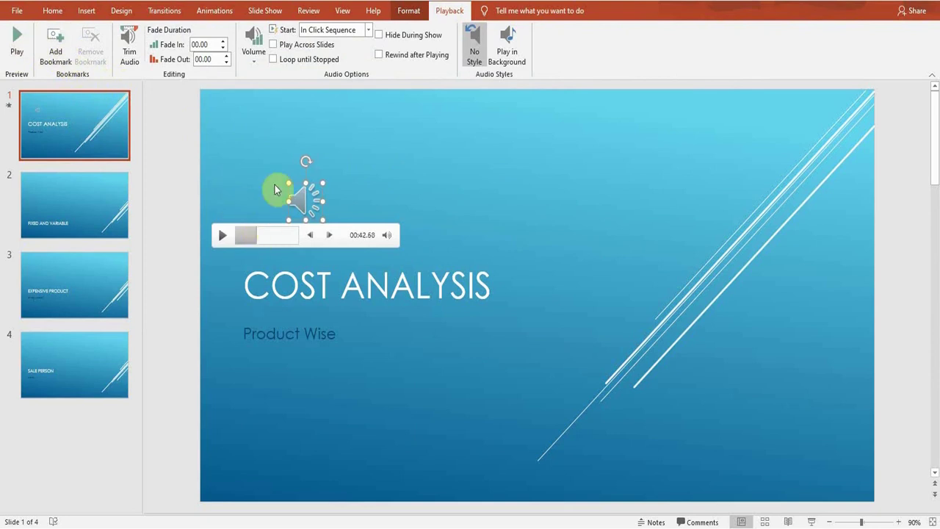
click(55, 58)
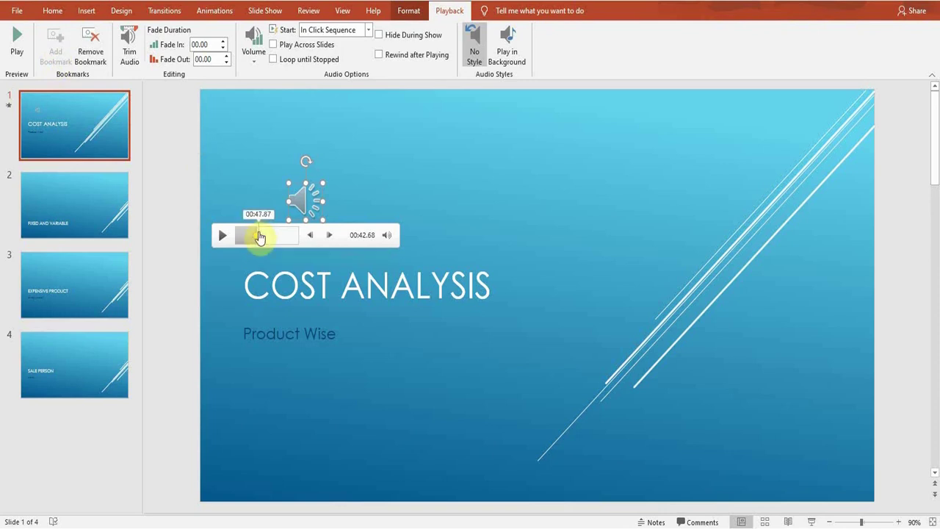
click(91, 50)
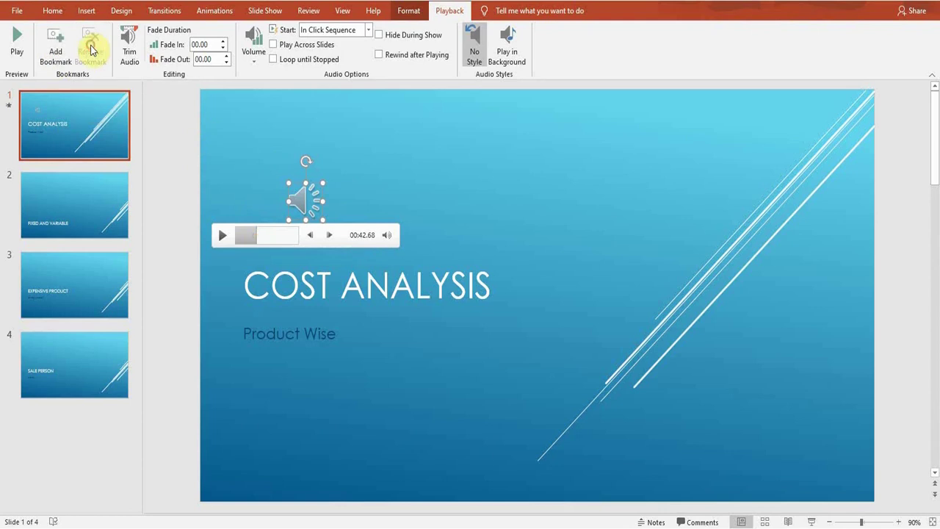
click(128, 48)
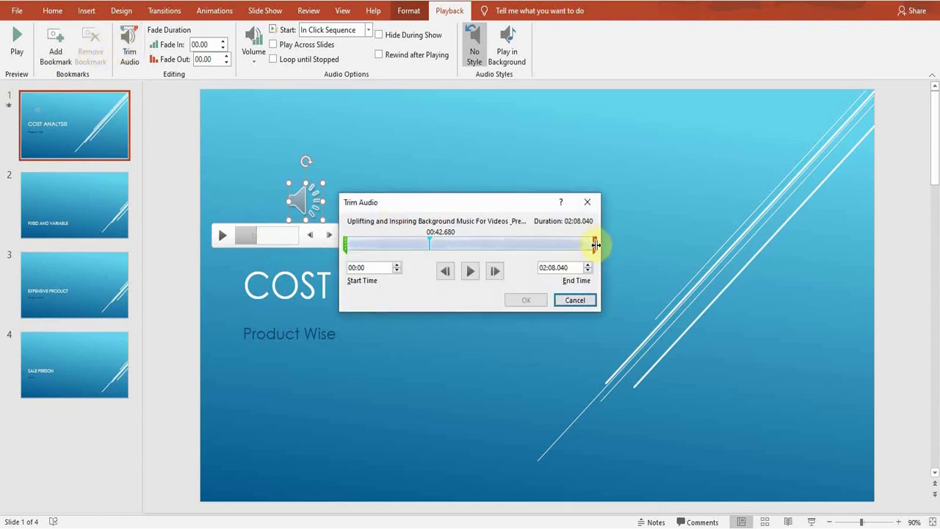
- Trim the music's end from 02:08.040 to 01:50.768
drag(595, 241, 560, 238)
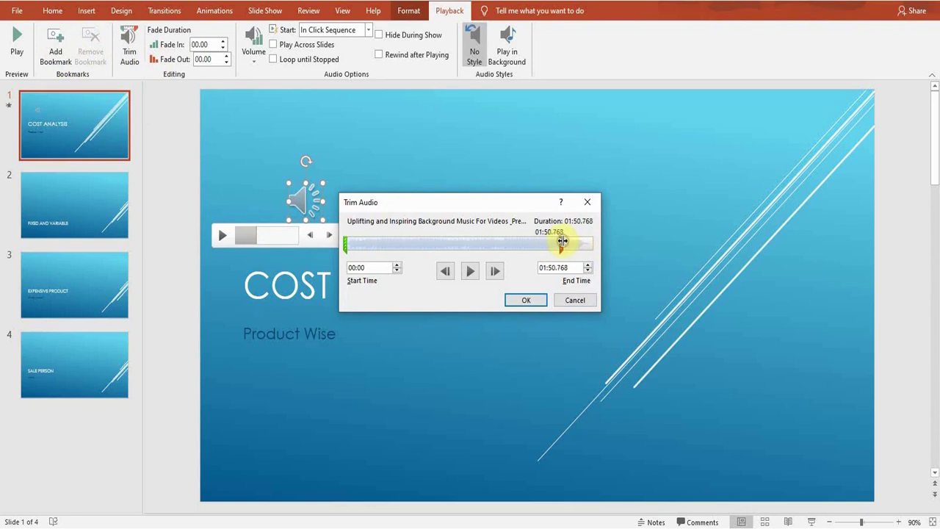
click(531, 300)
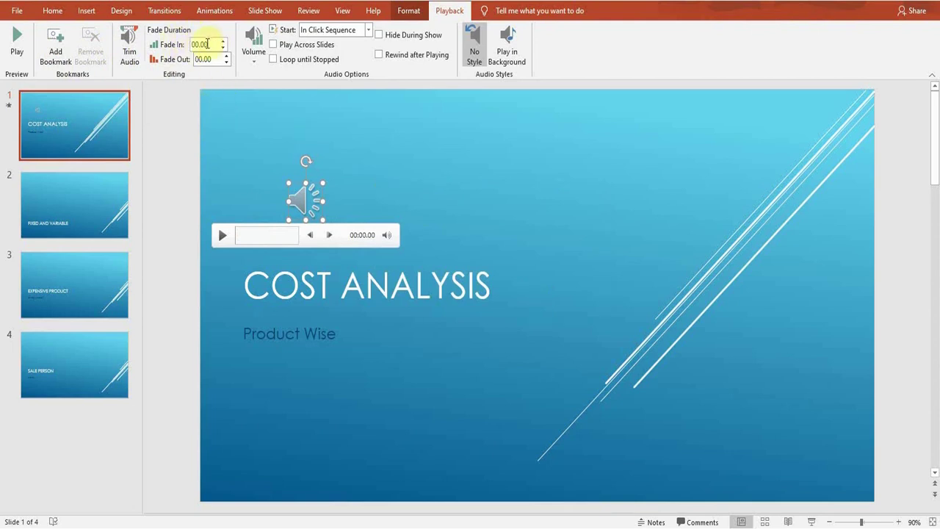
- Set the music to start automatically and play in the background across slides
click(257, 59)
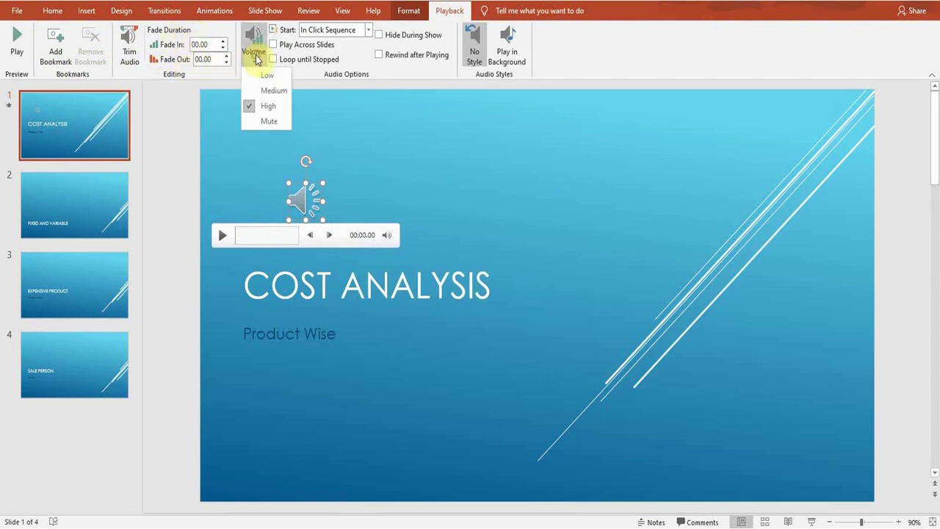
click(228, 81)
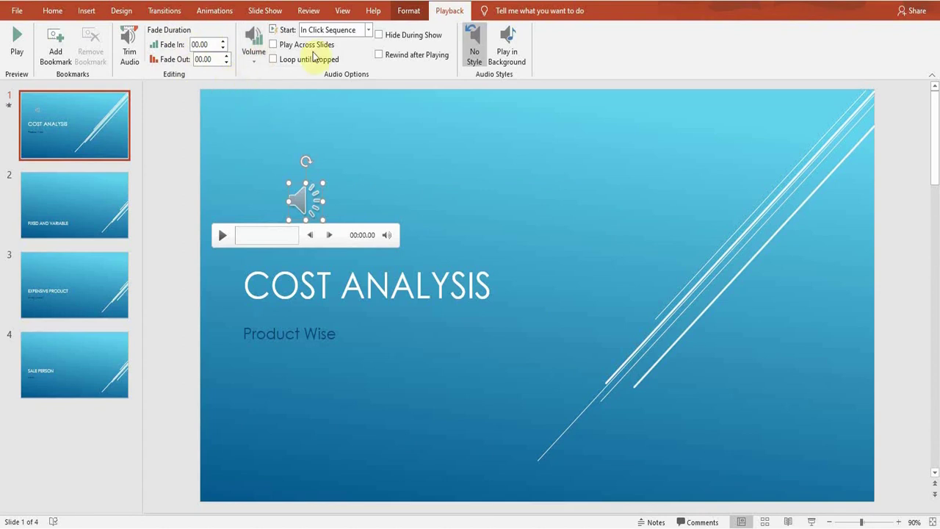
click(370, 32)
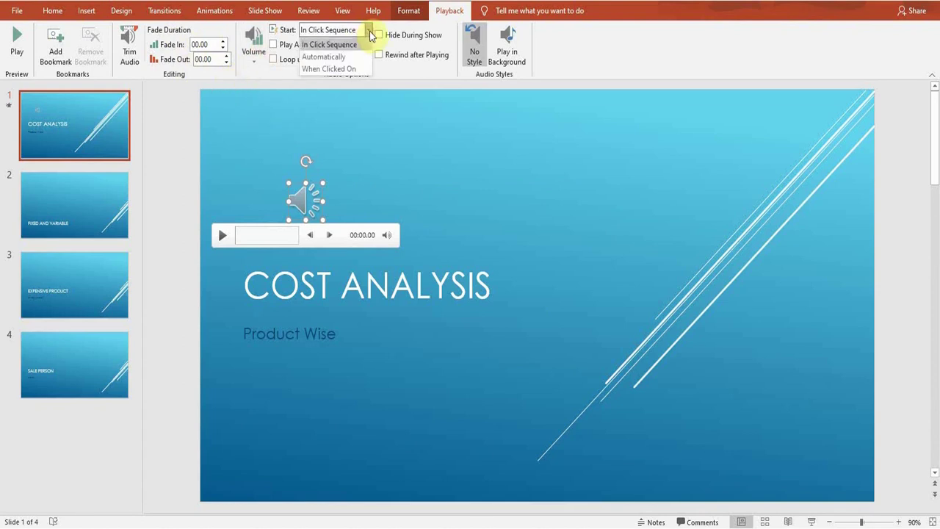
click(324, 57)
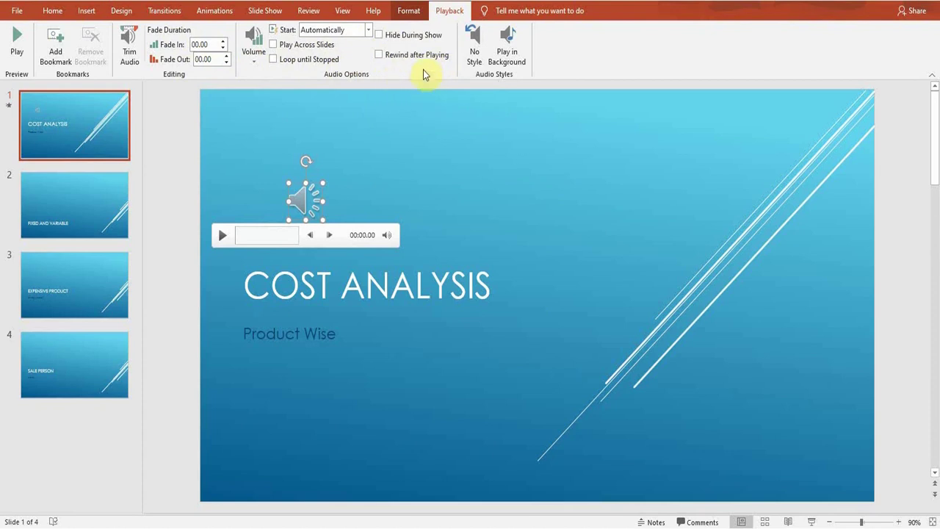
click(507, 59)
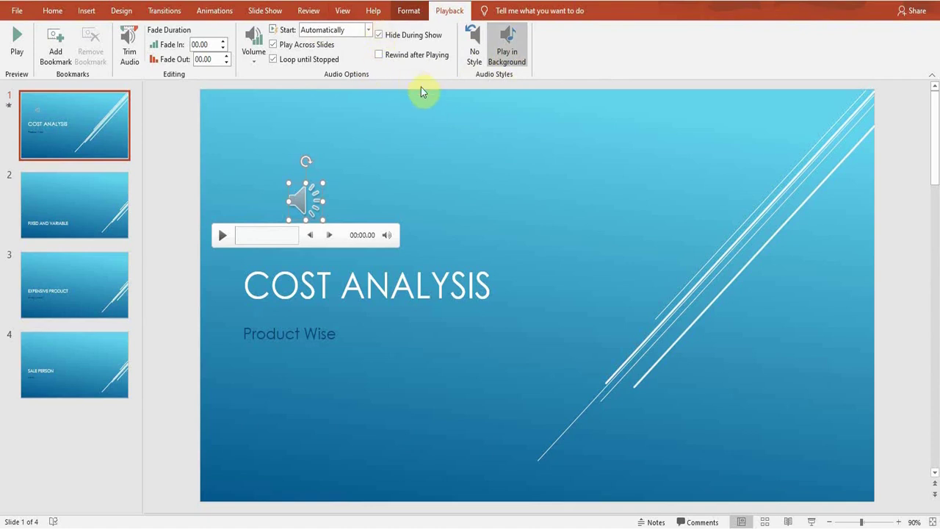
click(262, 12)
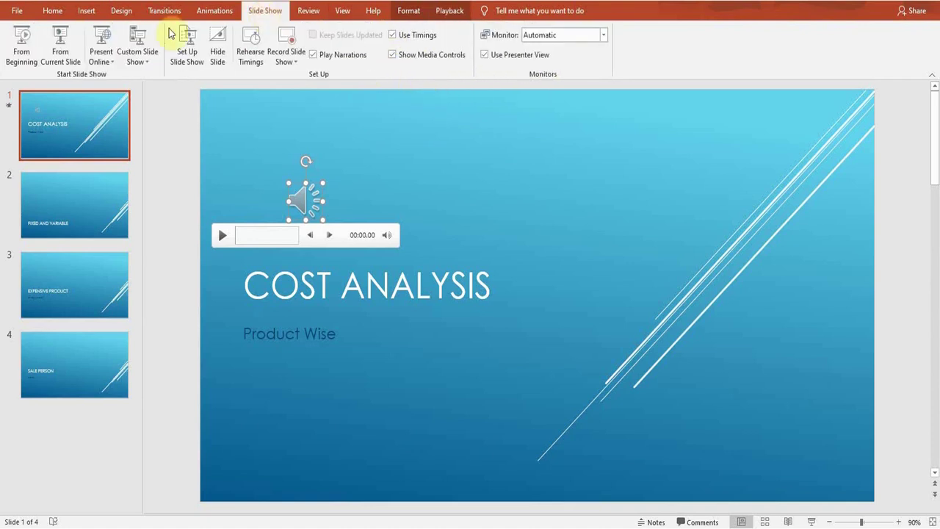
click(22, 49)
- Replace the speaker icon's picture with the 'Symbol' music-note image from a file
click(403, 13)
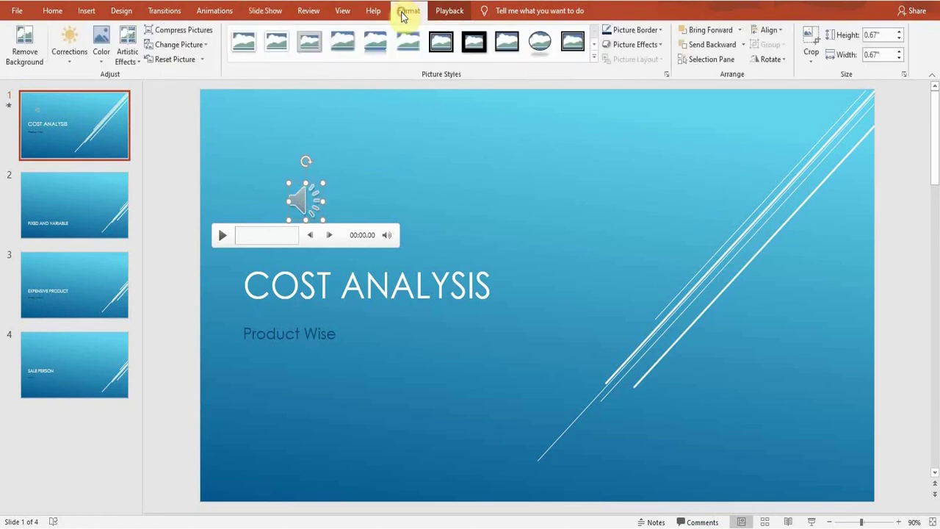
click(205, 46)
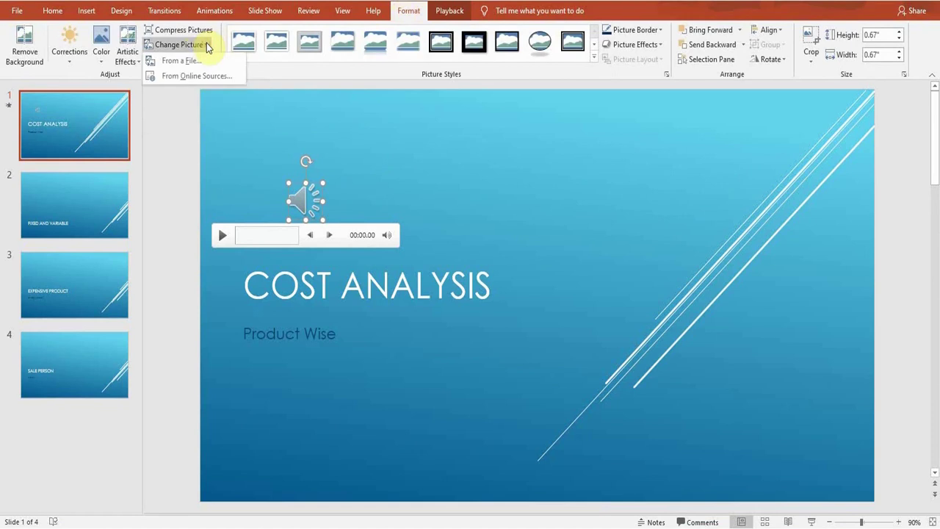
click(188, 63)
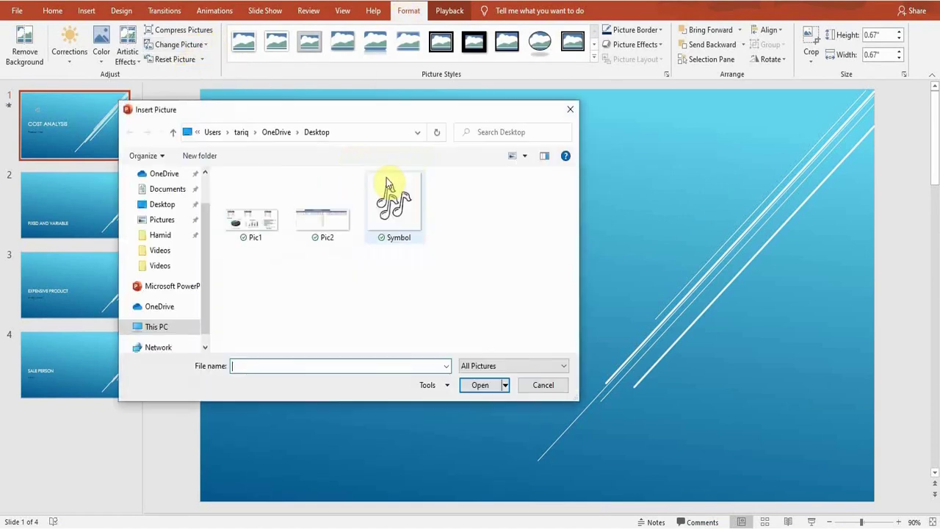
click(389, 203)
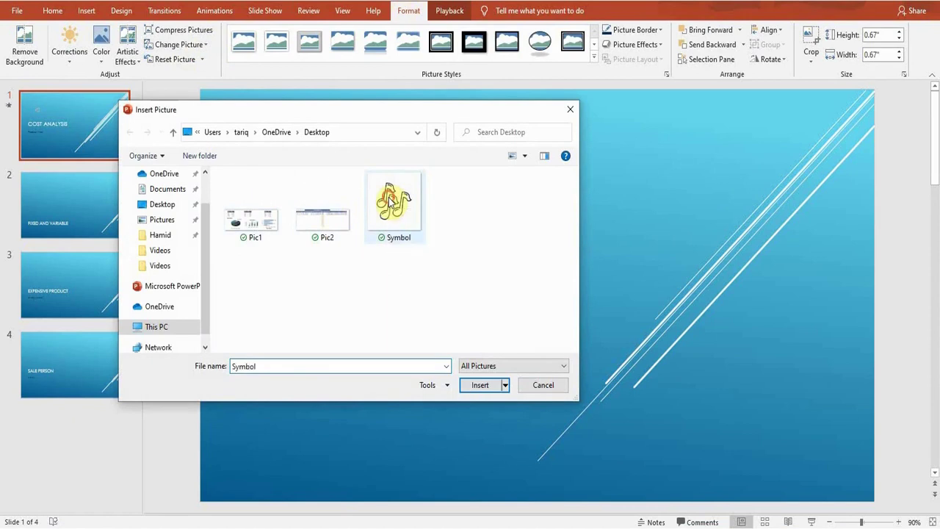
click(478, 386)
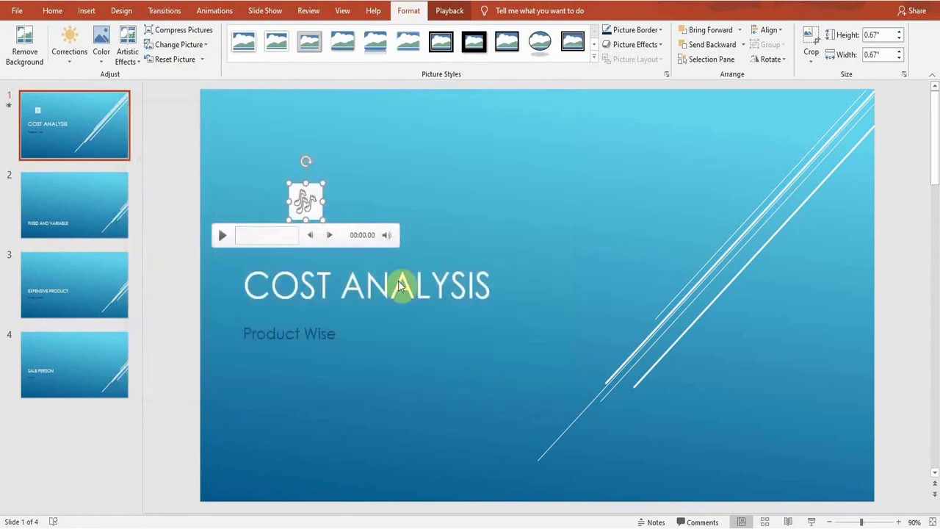
click(369, 172)
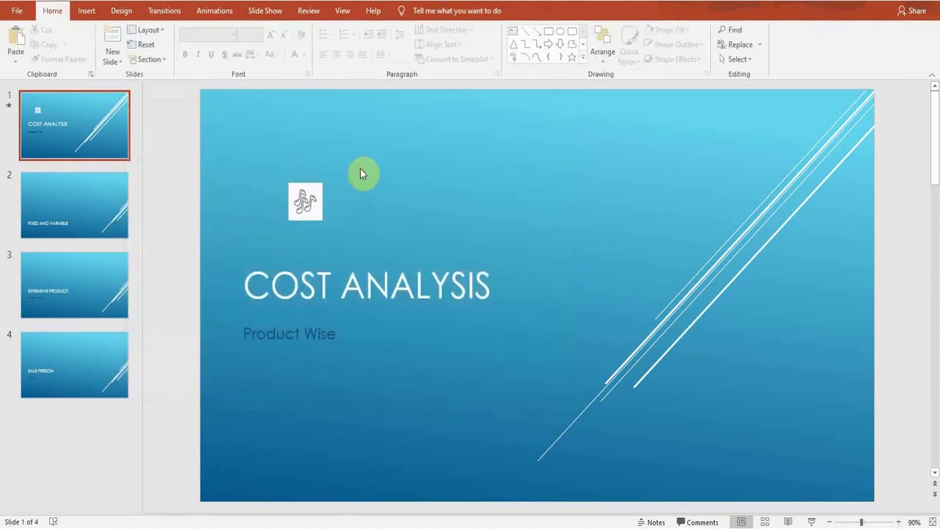
- Select the music-note icon and bring up its Playback settings for review
click(310, 194)
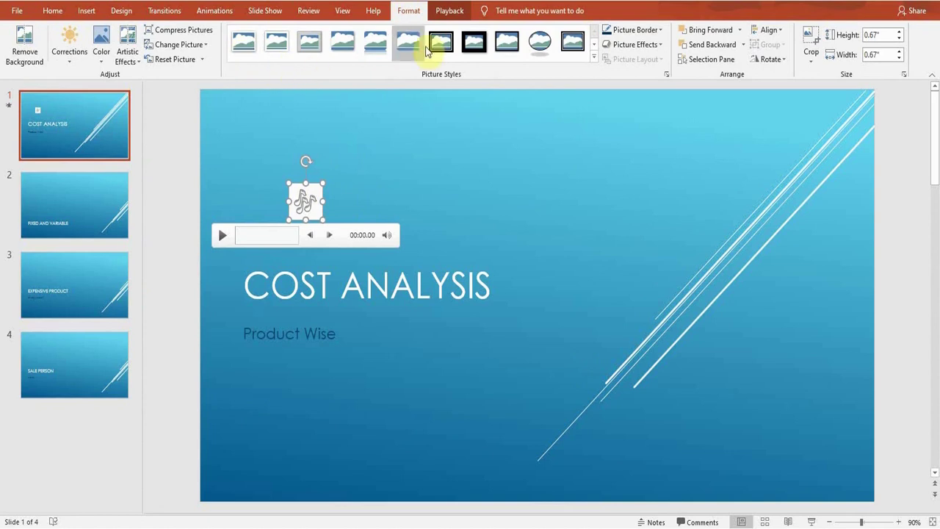
click(449, 11)
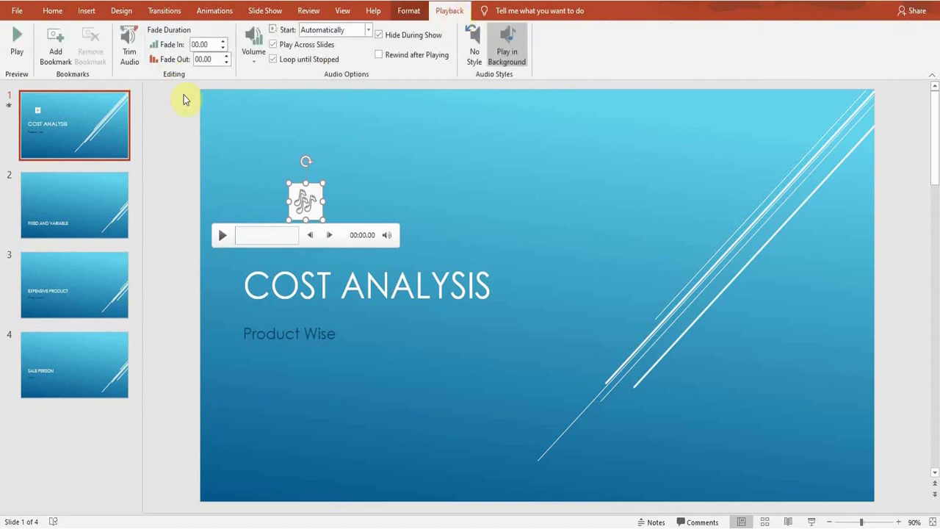